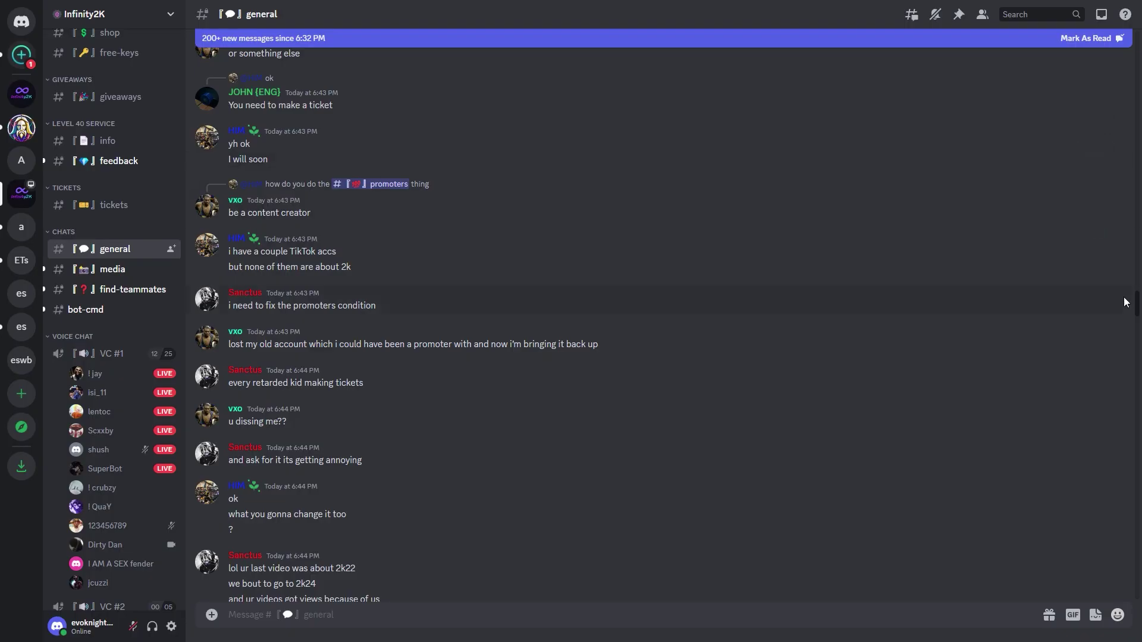
Scroll down through the Discord Help Center page.
{"action": "scroll", "coordinate": [1106, 183], "scroll_direction": "down", "scroll_amount": 2}
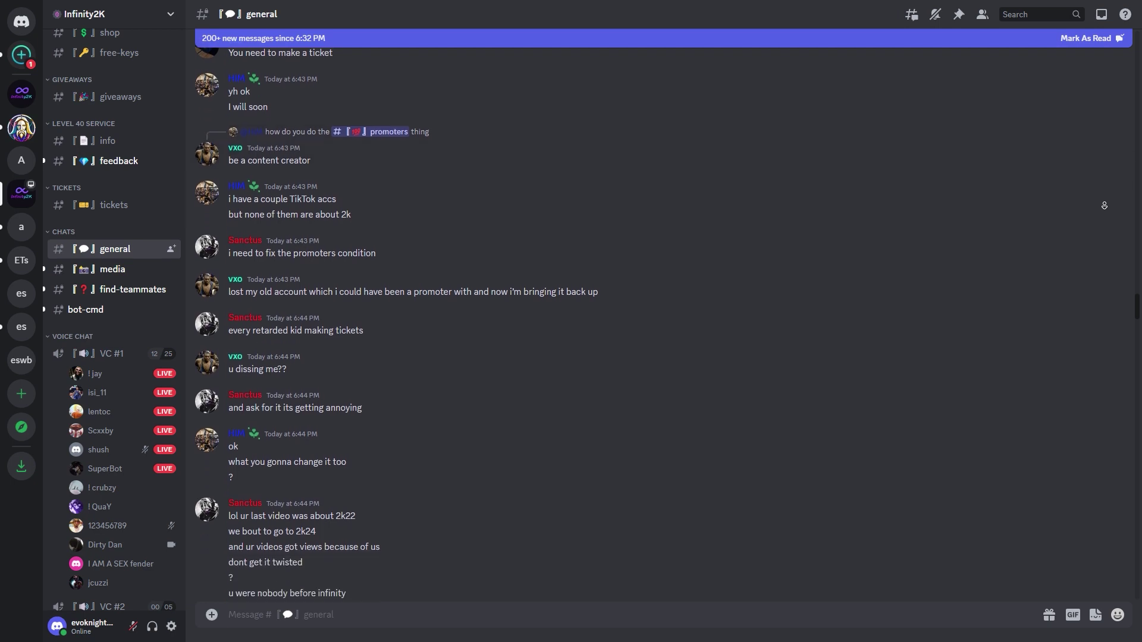
{"action": "scroll", "coordinate": [1104, 202], "scroll_direction": "down", "scroll_amount": 2}
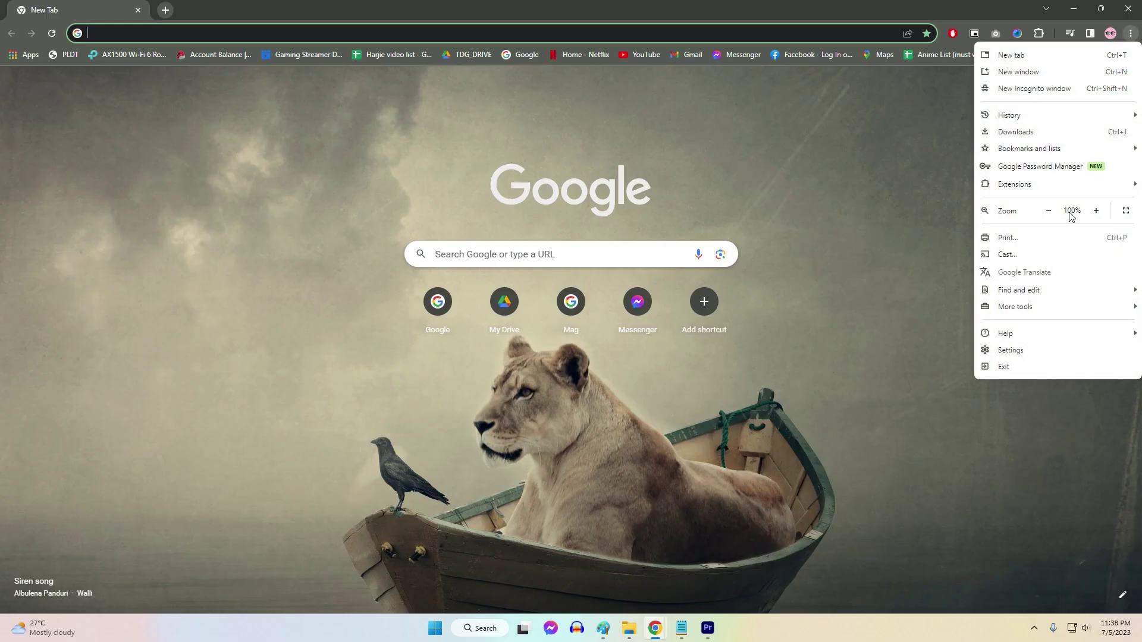
From Chrome's Privacy and security settings, clear all-time history, cookies and other site data.
{"action": "left_click", "coordinate": [1031, 356]}
{"action": "left_click", "coordinate": [83, 164]}
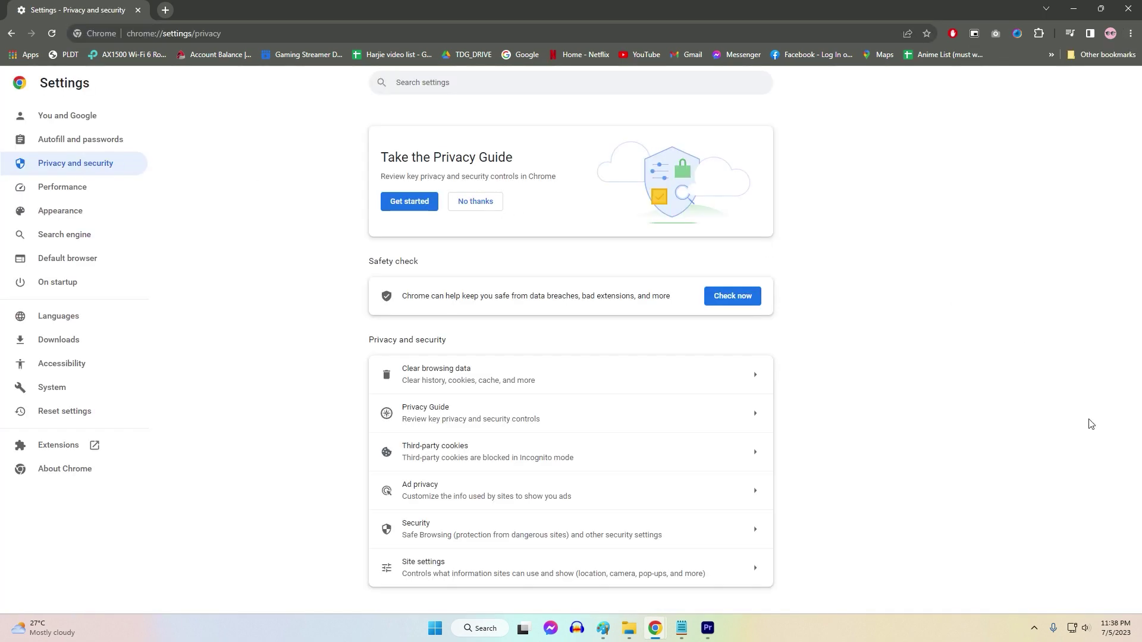
{"action": "left_click", "coordinate": [683, 380]}
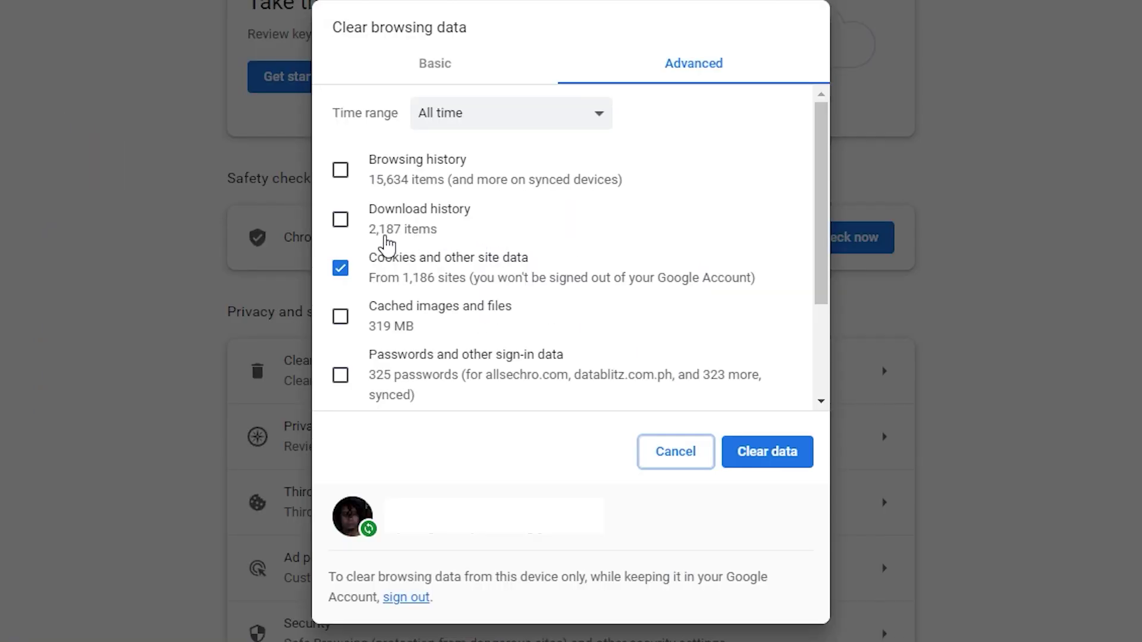
{"action": "scroll", "coordinate": [443, 303], "scroll_direction": "down", "scroll_amount": 2}
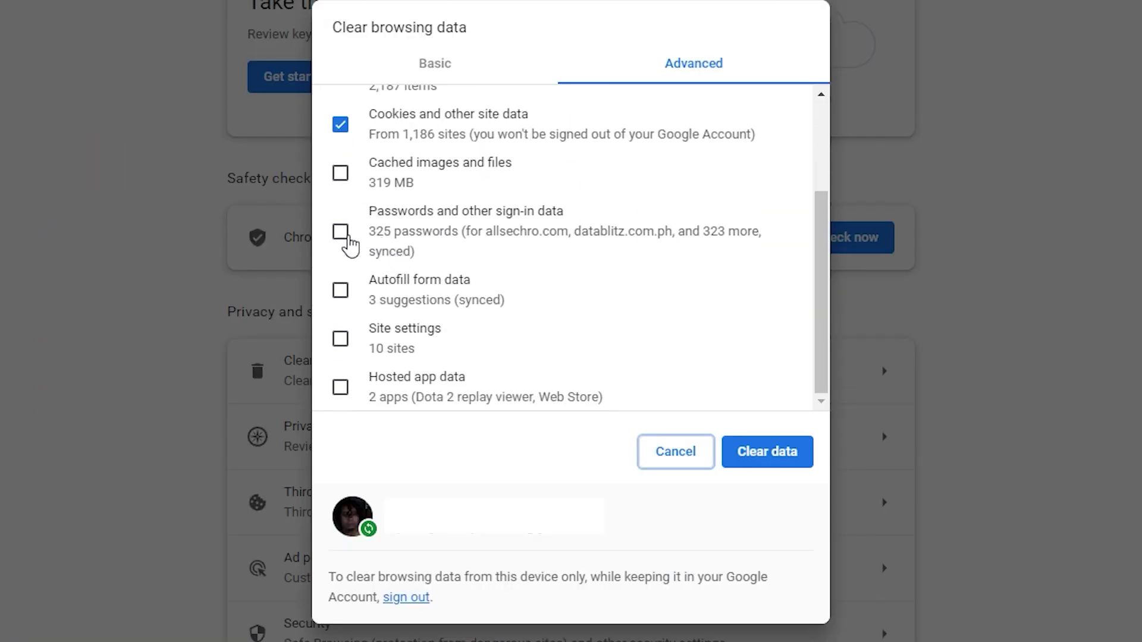
{"action": "scroll", "coordinate": [368, 283], "scroll_direction": "up", "scroll_amount": 3}
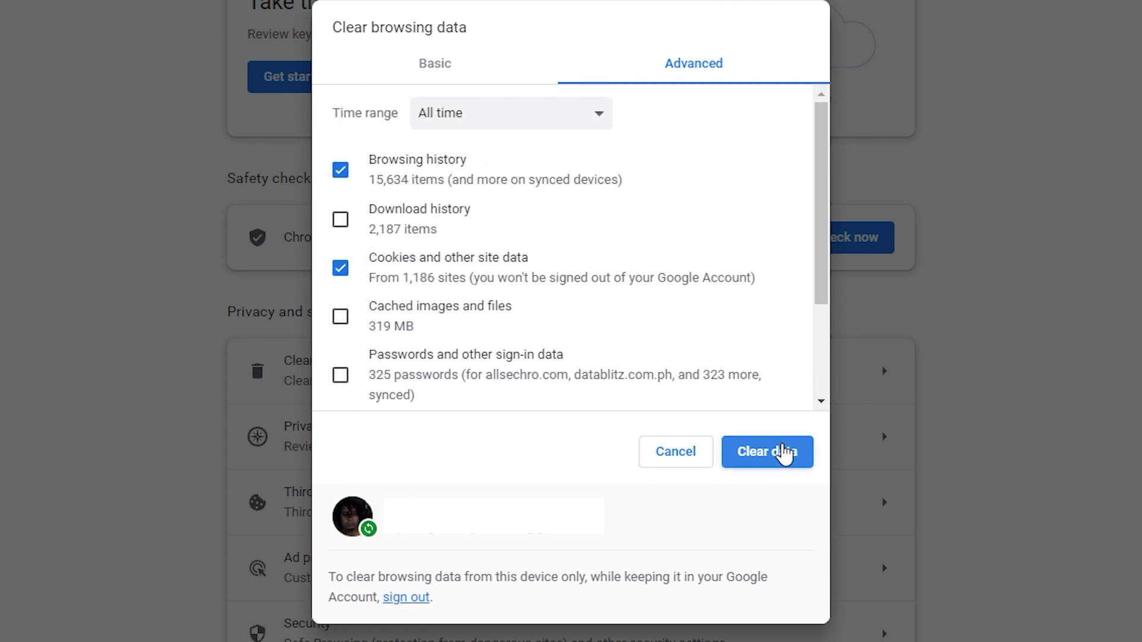
{"action": "left_click", "coordinate": [786, 453]}
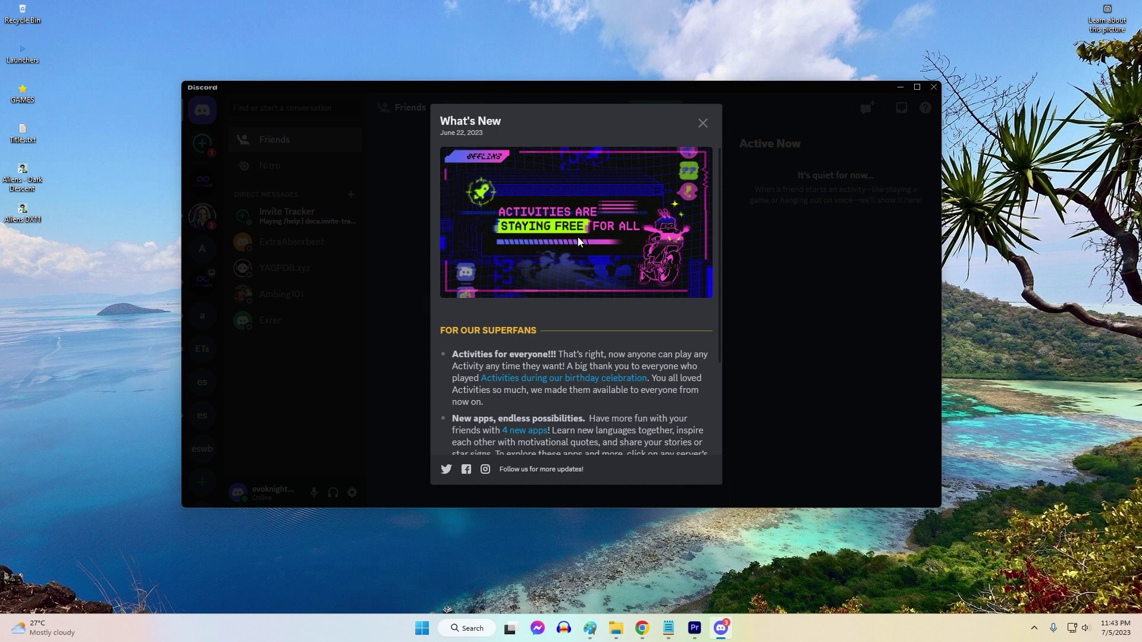
Scroll down and back up through Discord's June 22, 2023 What's New announcement.
{"action": "scroll", "coordinate": [589, 240], "scroll_direction": "down", "scroll_amount": 2}
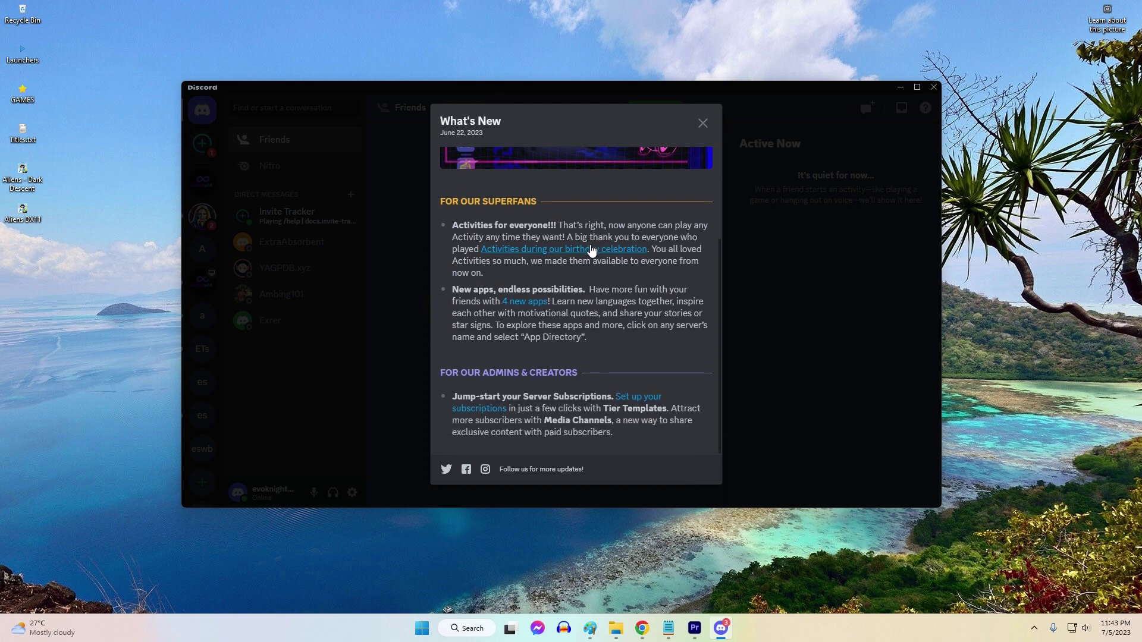
{"action": "scroll", "coordinate": [690, 223], "scroll_direction": "up", "scroll_amount": 3}
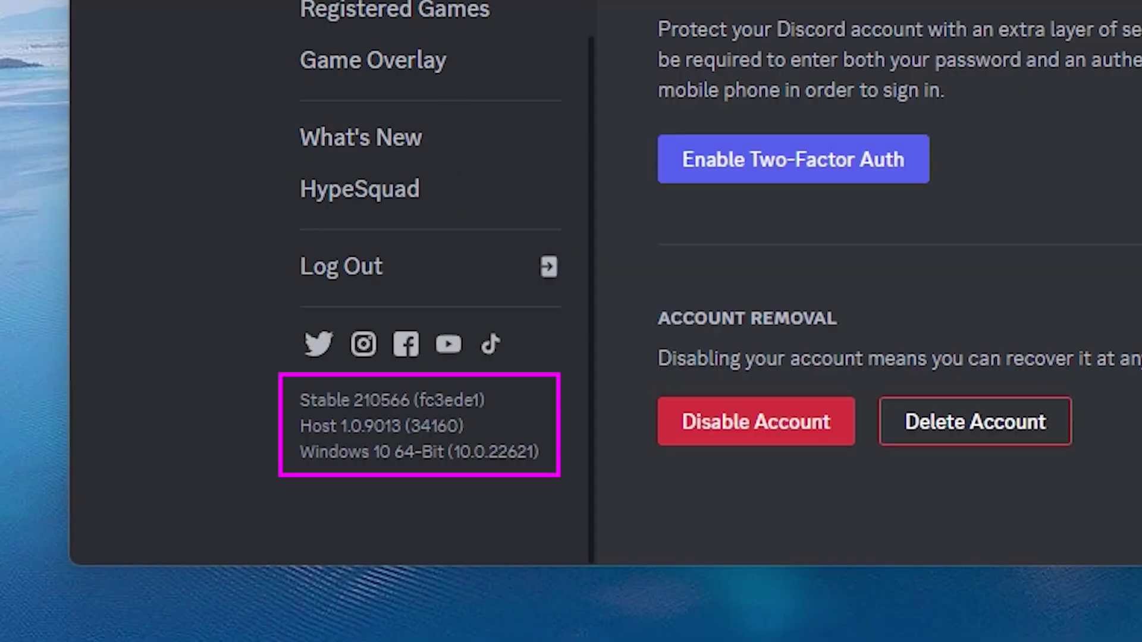
Select the Stable 210566, Host 1.0.9013 and Windows 10 64-Bit version lines.
{"action": "left_click_drag", "start_coordinate": [296, 402], "coordinate": [552, 463]}
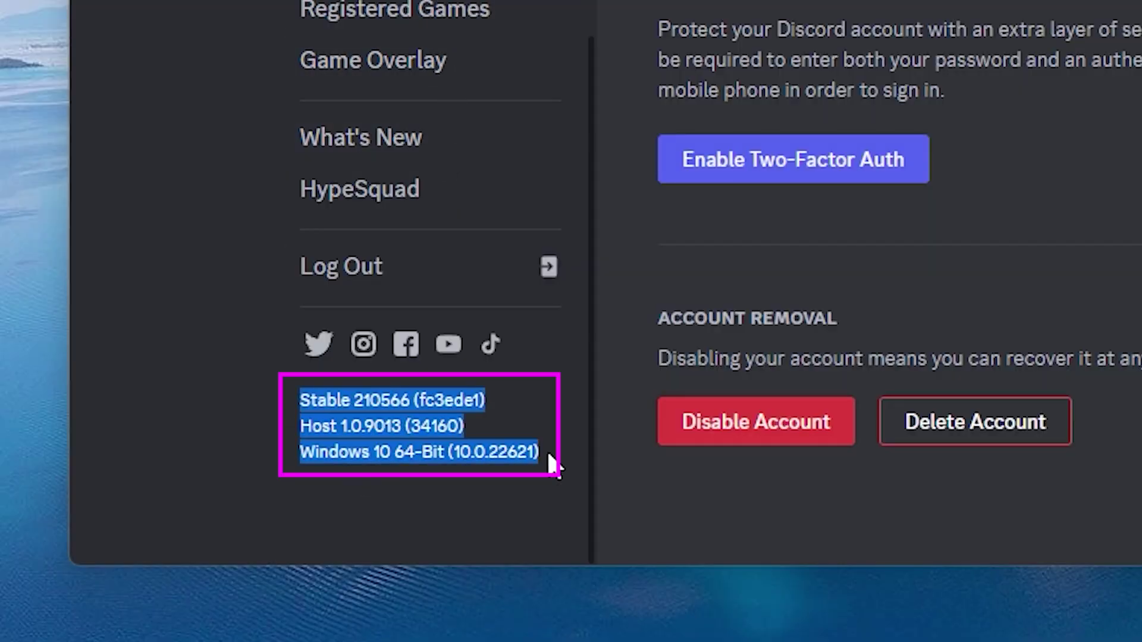